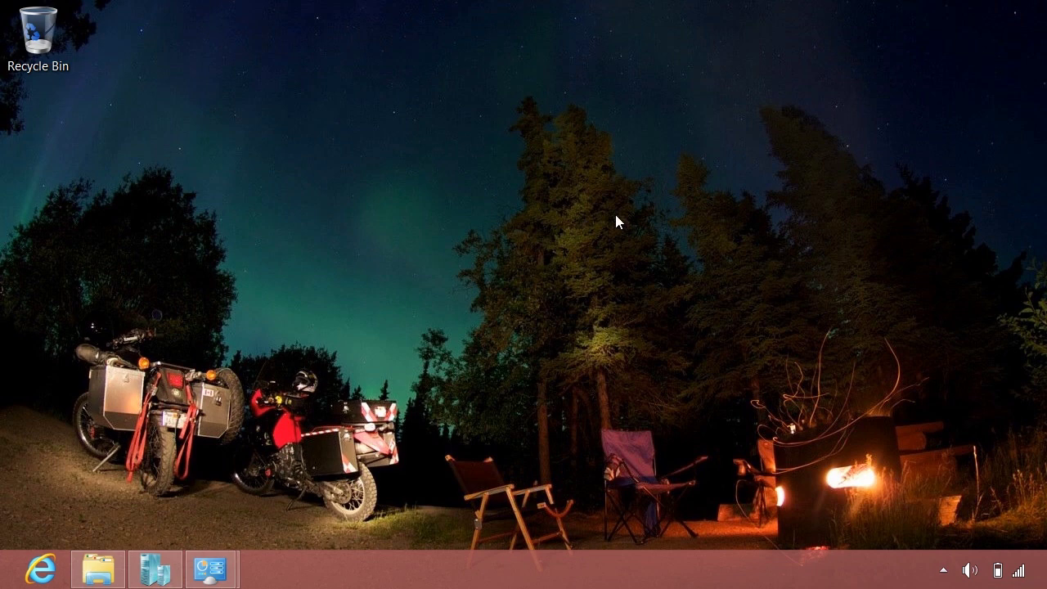
- In Hyper-V Manager, create an internal virtual switch named DemoNet
{"action": "left_click", "coordinate": [155, 570]}
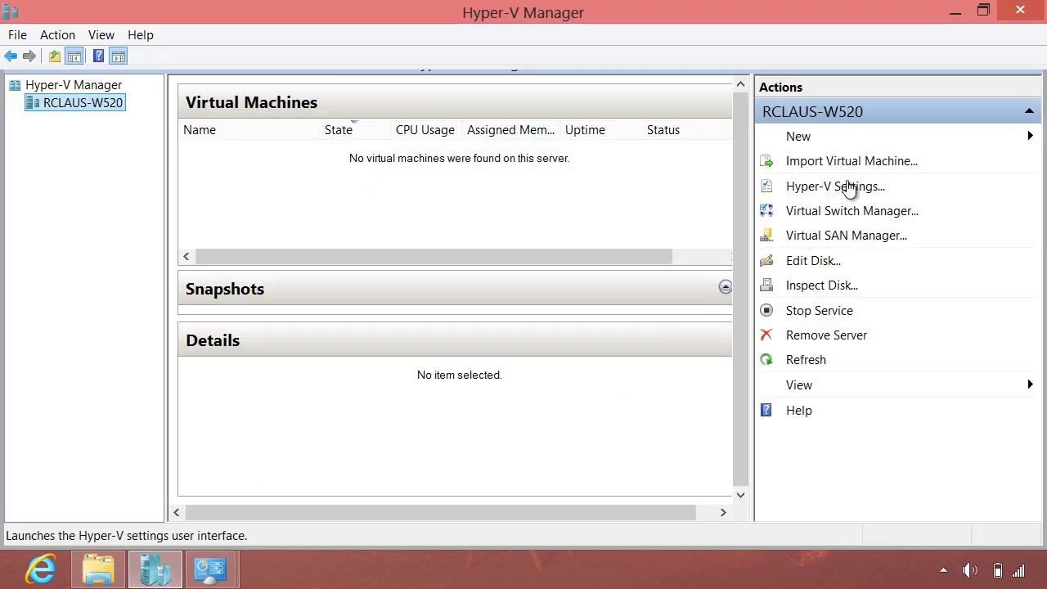
{"action": "left_click", "coordinate": [872, 214]}
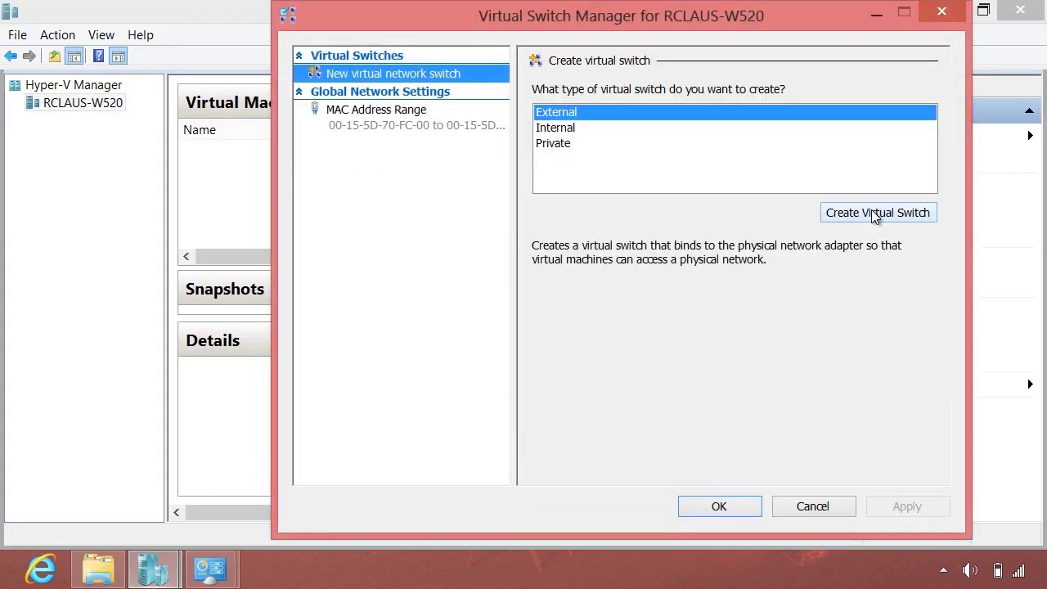
{"action": "left_click", "coordinate": [563, 130]}
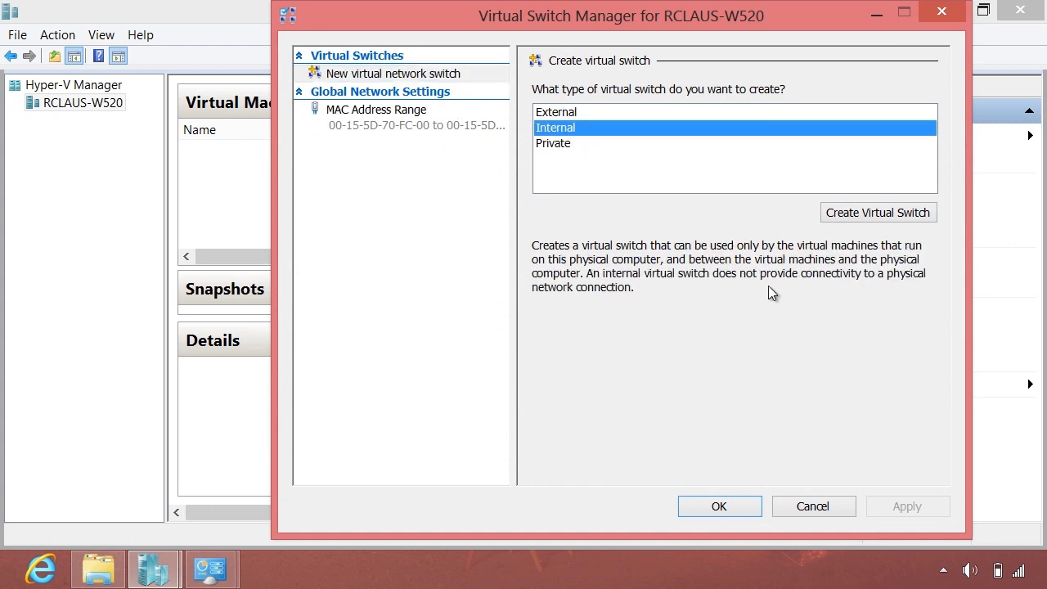
{"action": "left_click", "coordinate": [883, 214]}
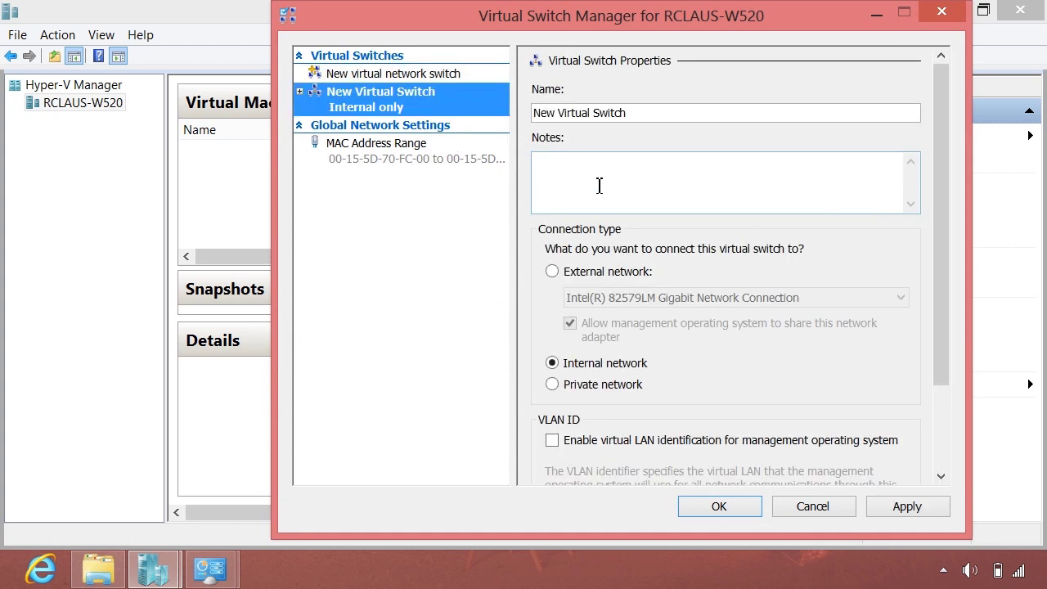
{"action": "left_click_drag", "start_coordinate": [643, 112], "coordinate": [457, 144]}
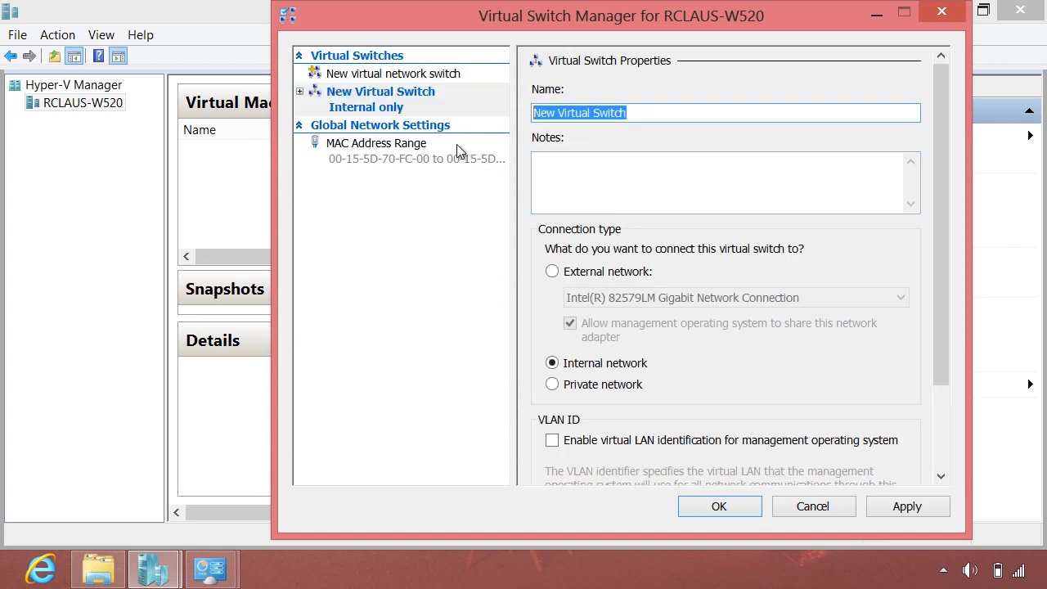
{"action": "type", "text": "DemoNet"}
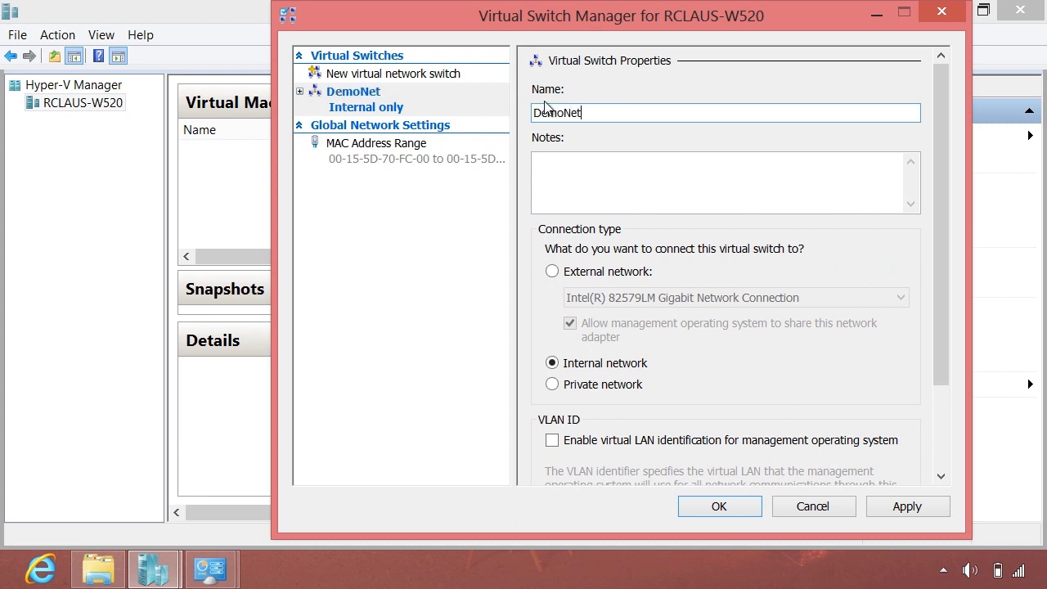
{"action": "left_click", "coordinate": [728, 507]}
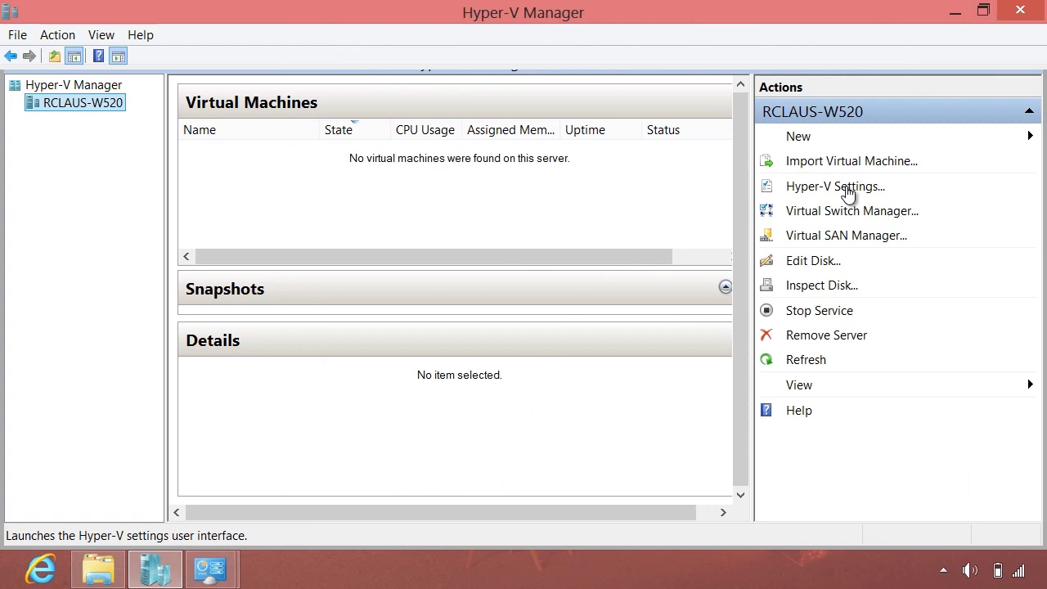
- Create a second internal virtual switch named IPAM
{"action": "left_click", "coordinate": [856, 210]}
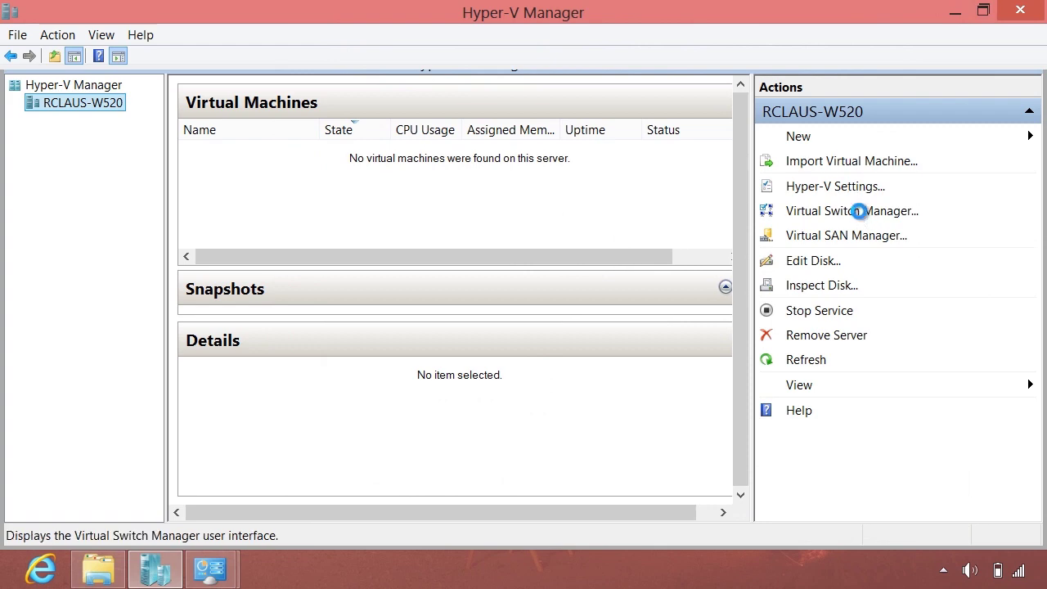
{"action": "left_click", "coordinate": [549, 131]}
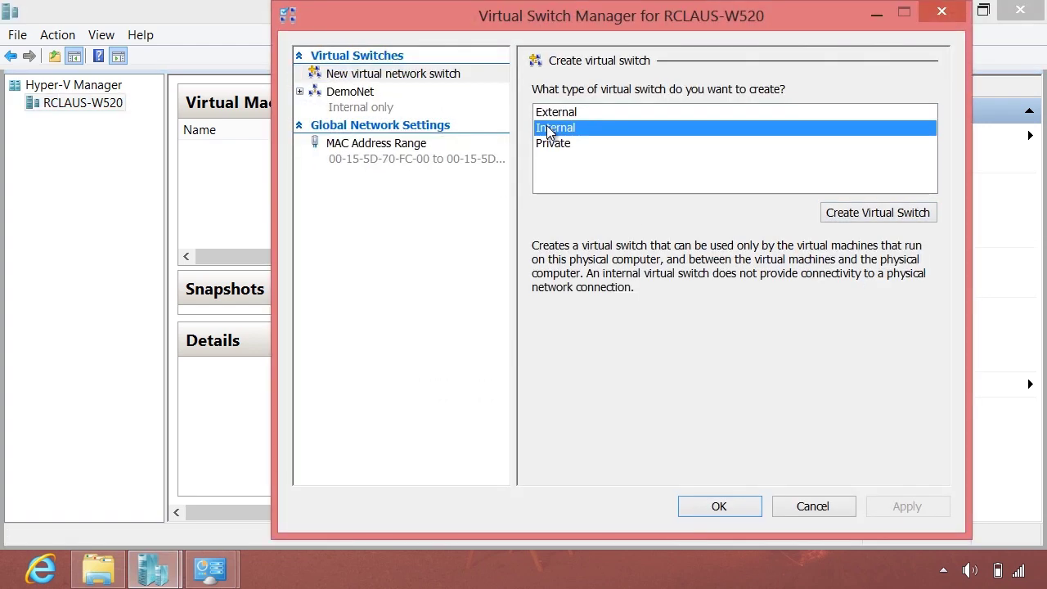
{"action": "left_click", "coordinate": [867, 217]}
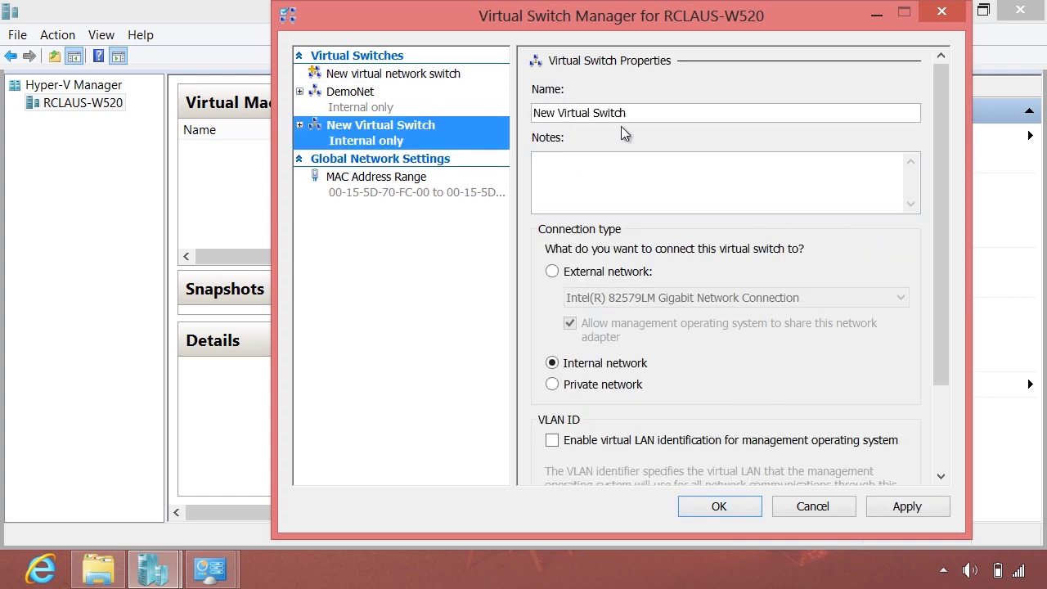
{"action": "left_click_drag", "start_coordinate": [635, 110], "coordinate": [420, 145]}
{"action": "type", "text": "IPAM"}
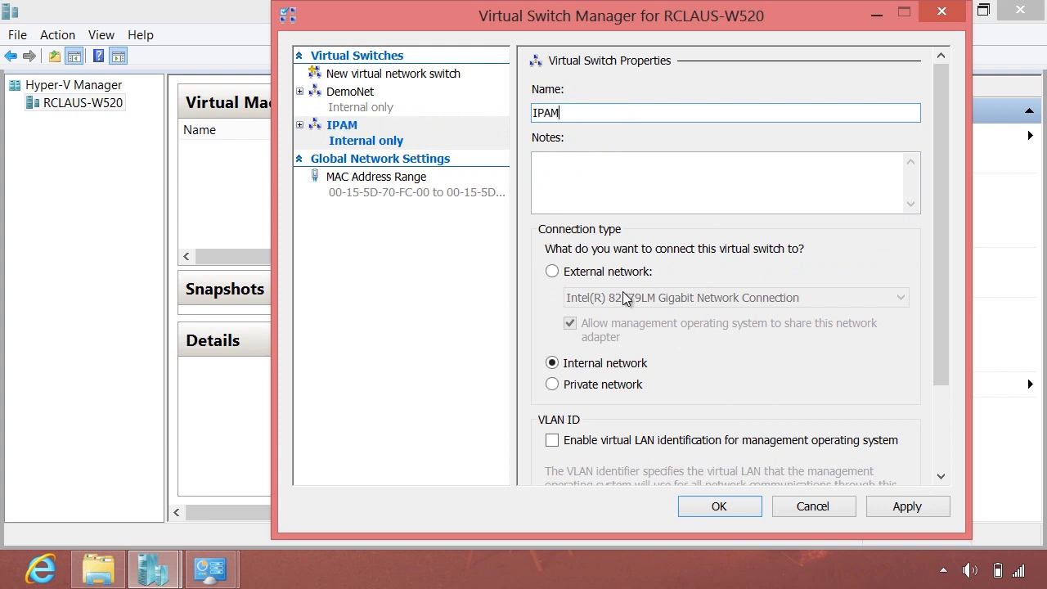
{"action": "left_click", "coordinate": [717, 504]}
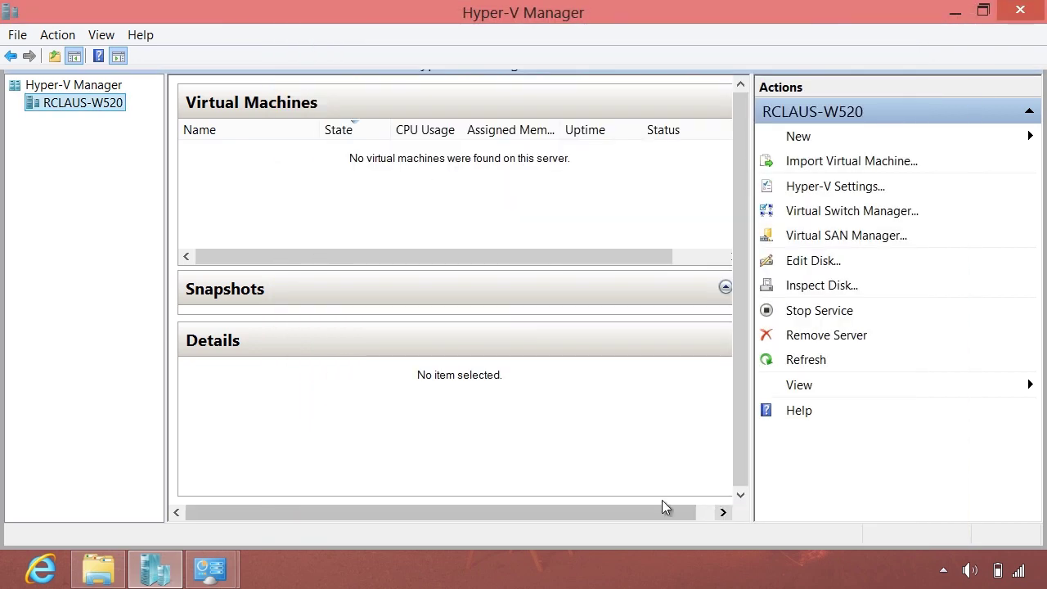
- Switch to the Network Connections window and examine the vEthernet (DemoNet), vEthernet (IPAM), Wi-Fi and Ethernet adapters
{"action": "left_click", "coordinate": [210, 568]}
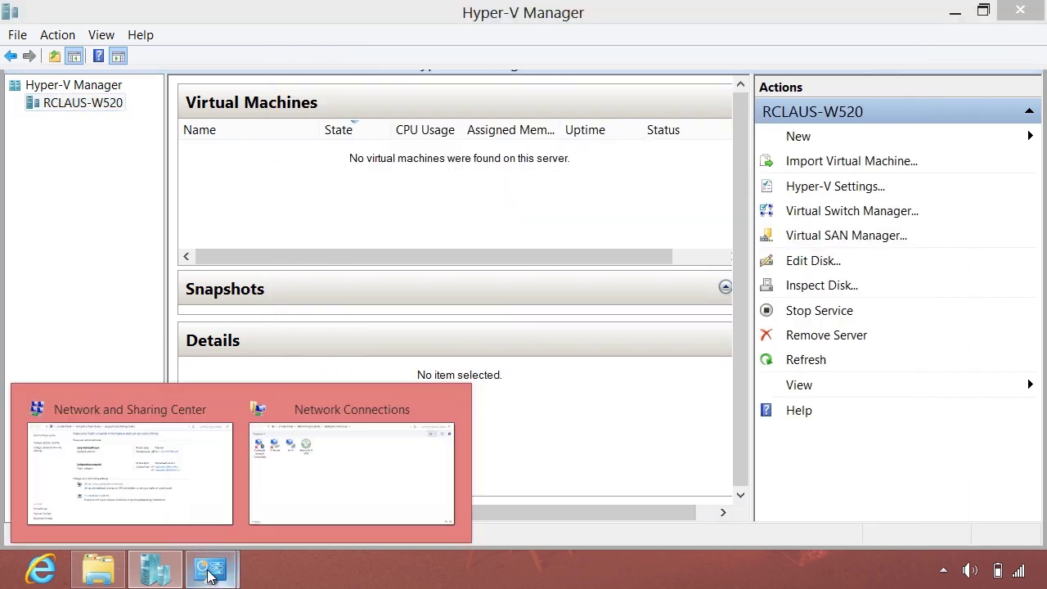
{"action": "left_click", "coordinate": [334, 486]}
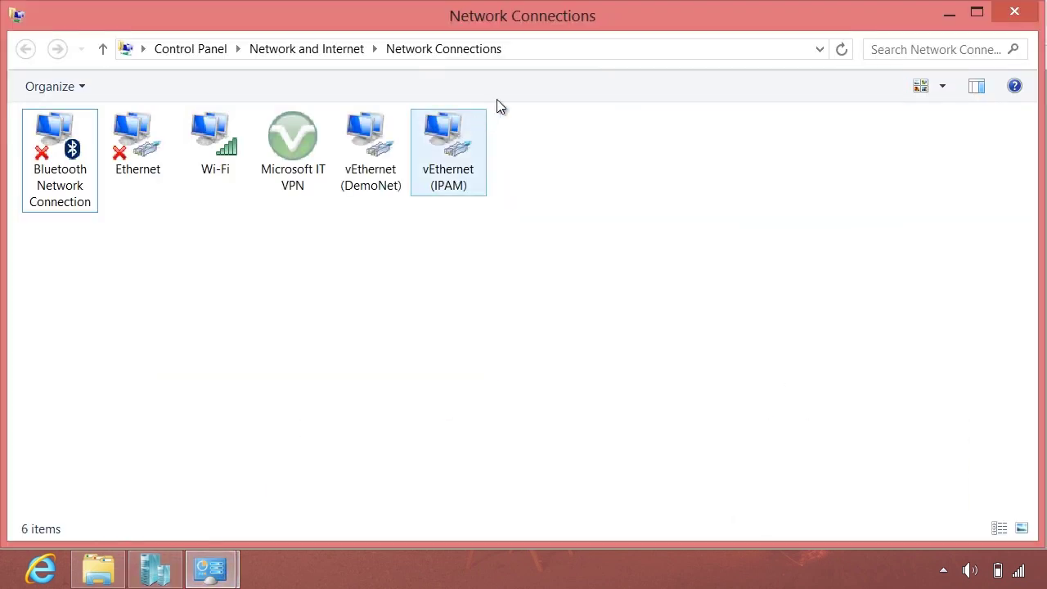
{"action": "left_click", "coordinate": [353, 143]}
{"action": "left_click", "coordinate": [465, 172]}
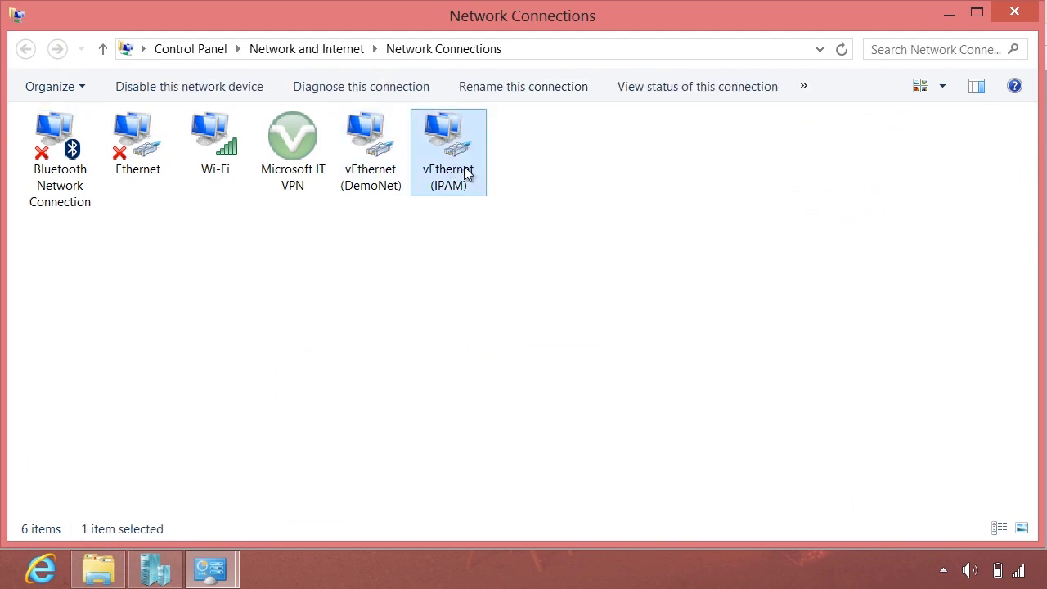
{"action": "left_click", "coordinate": [207, 158]}
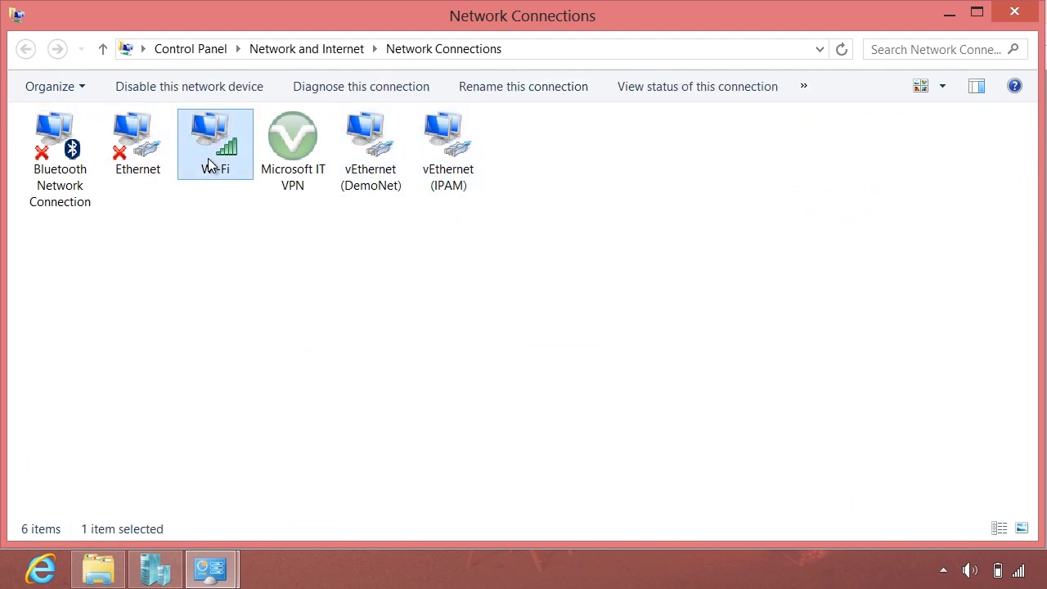
{"action": "left_click", "coordinate": [153, 157]}
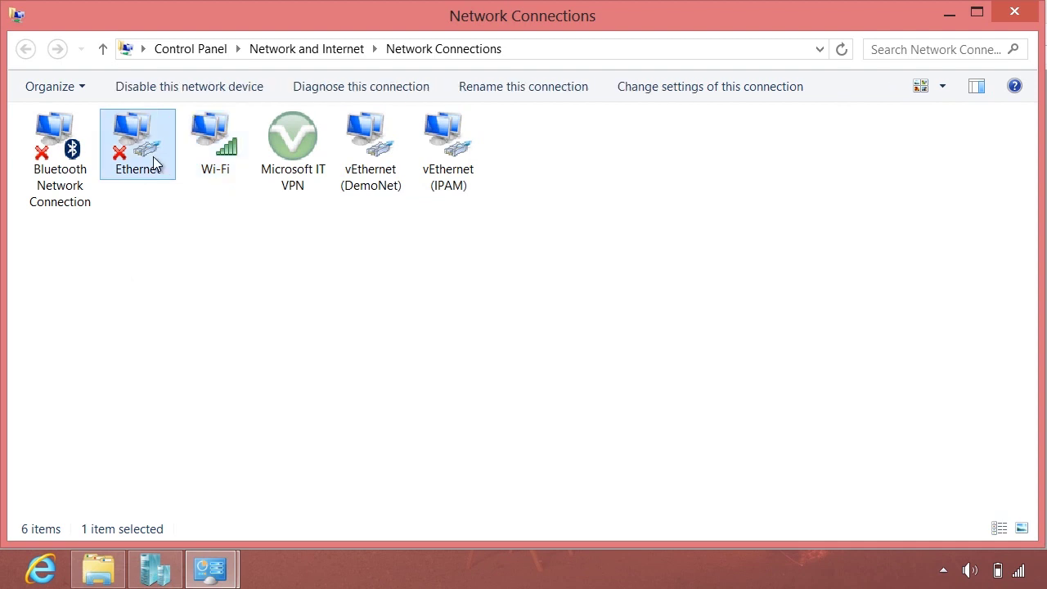
{"action": "left_click", "coordinate": [238, 281]}
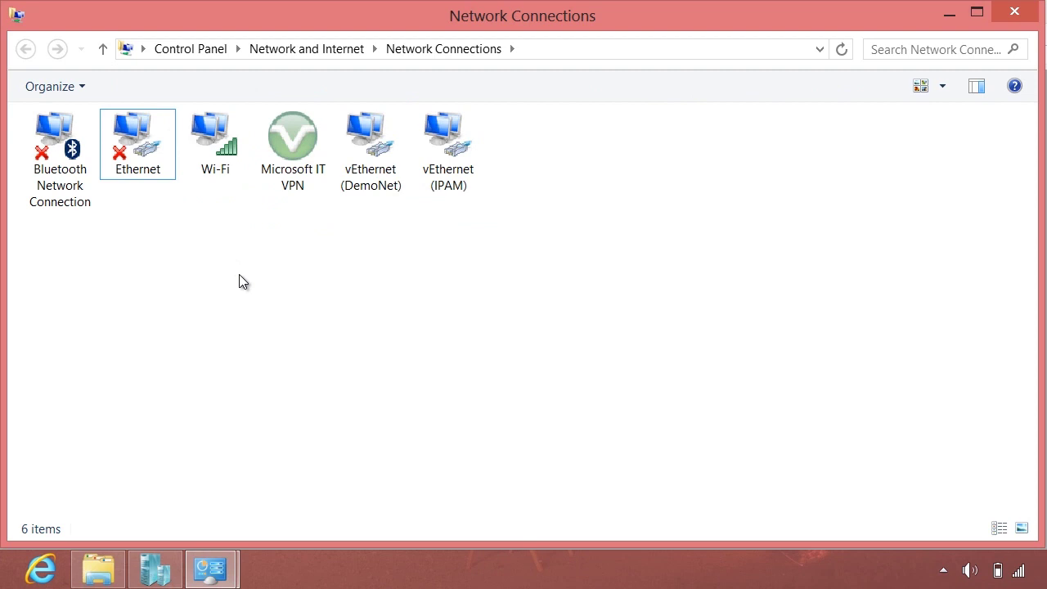
{"action": "left_click", "coordinate": [379, 167]}
{"action": "left_click", "coordinate": [451, 171]}
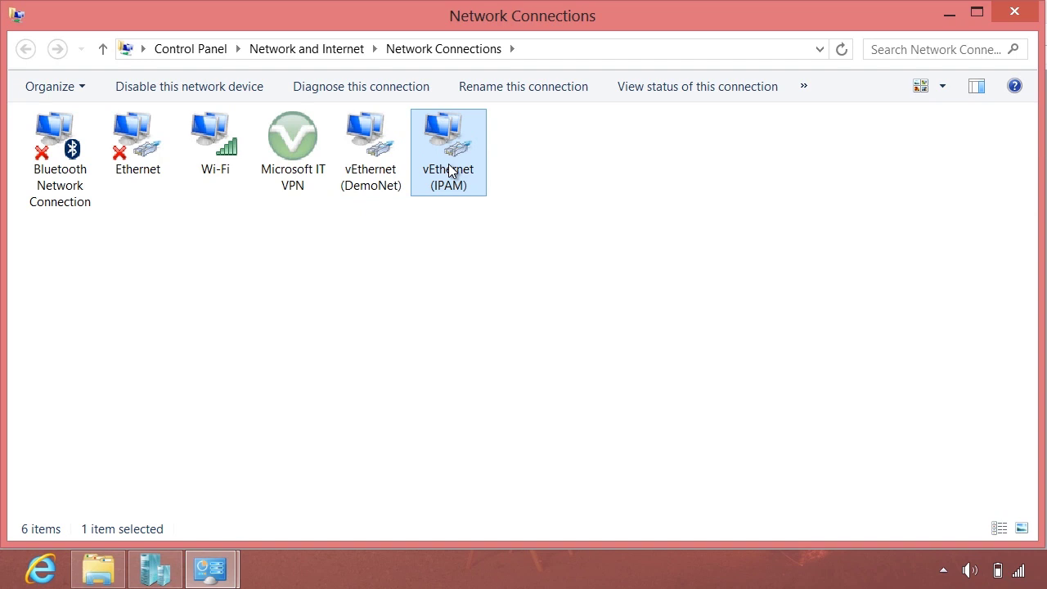
{"action": "left_click", "coordinate": [466, 272]}
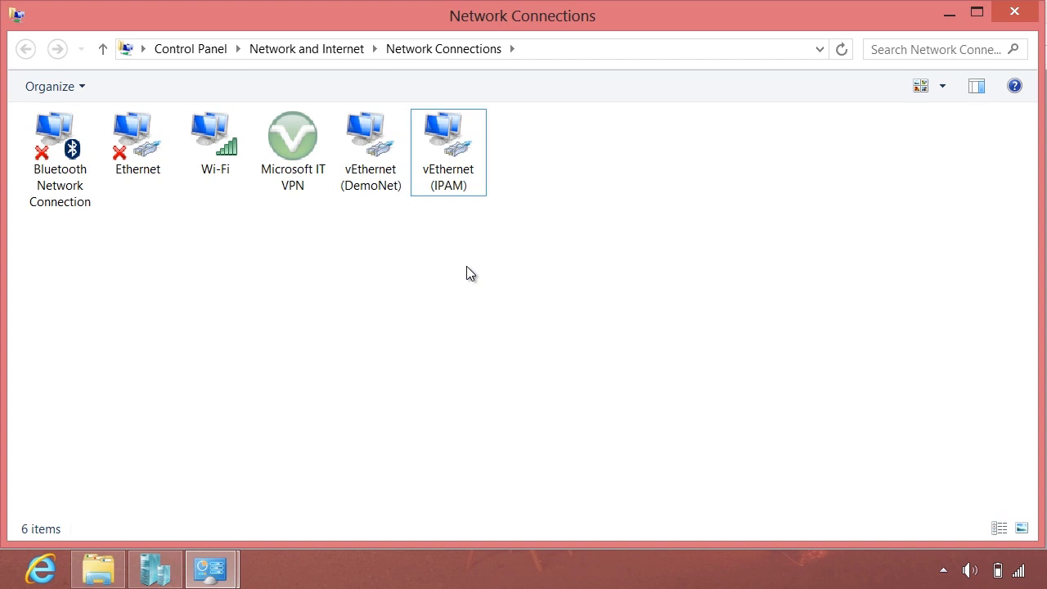
- In the advanced network settings, move vEthernet (IPAM) below Ethernet in the connection order
{"action": "key", "text": "alt"}
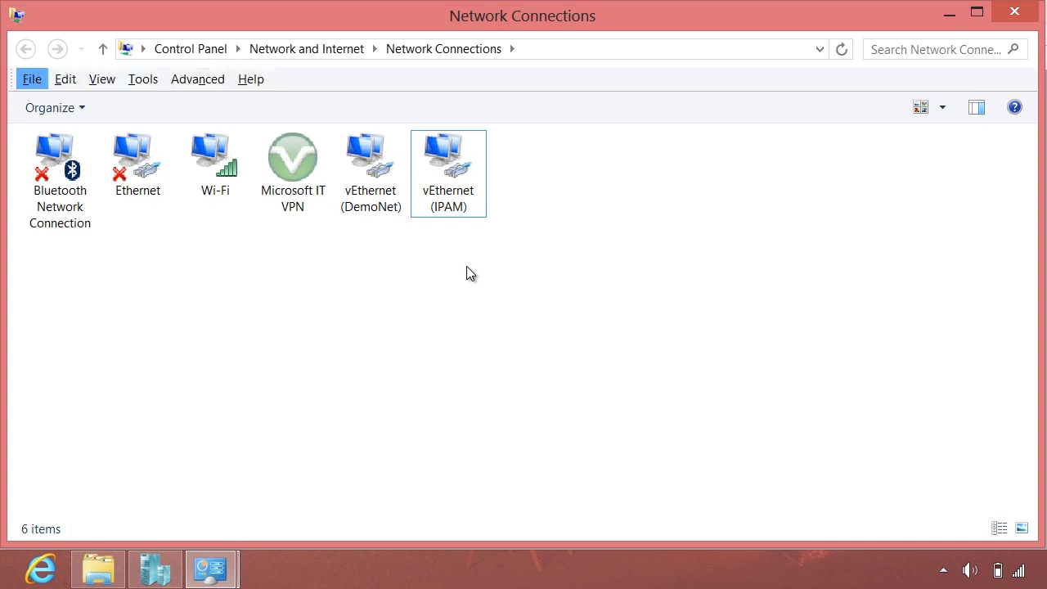
{"action": "left_click", "coordinate": [215, 79]}
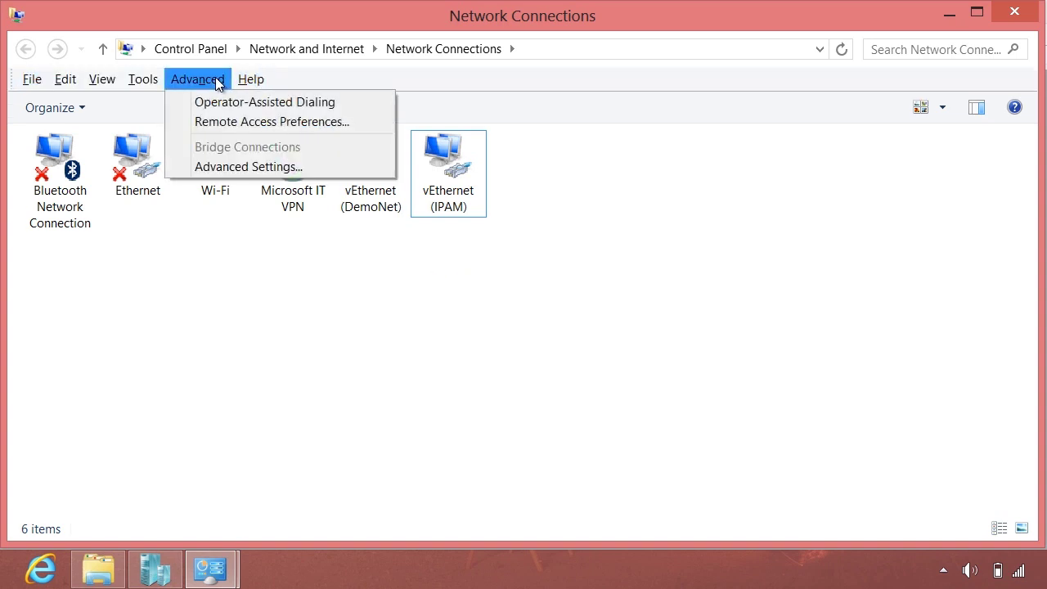
{"action": "left_click", "coordinate": [234, 168]}
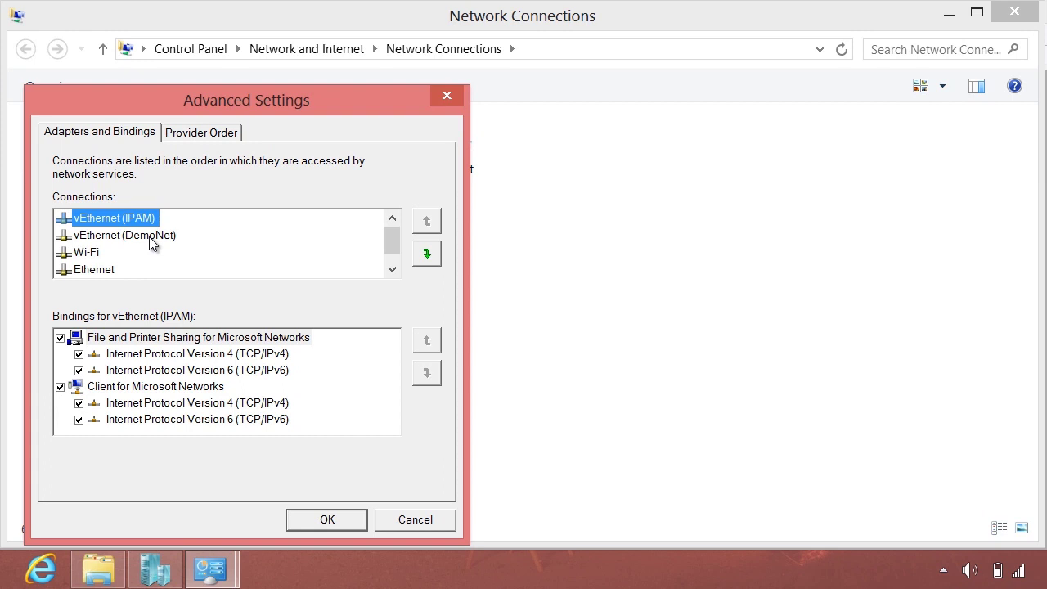
{"action": "left_click", "coordinate": [96, 255]}
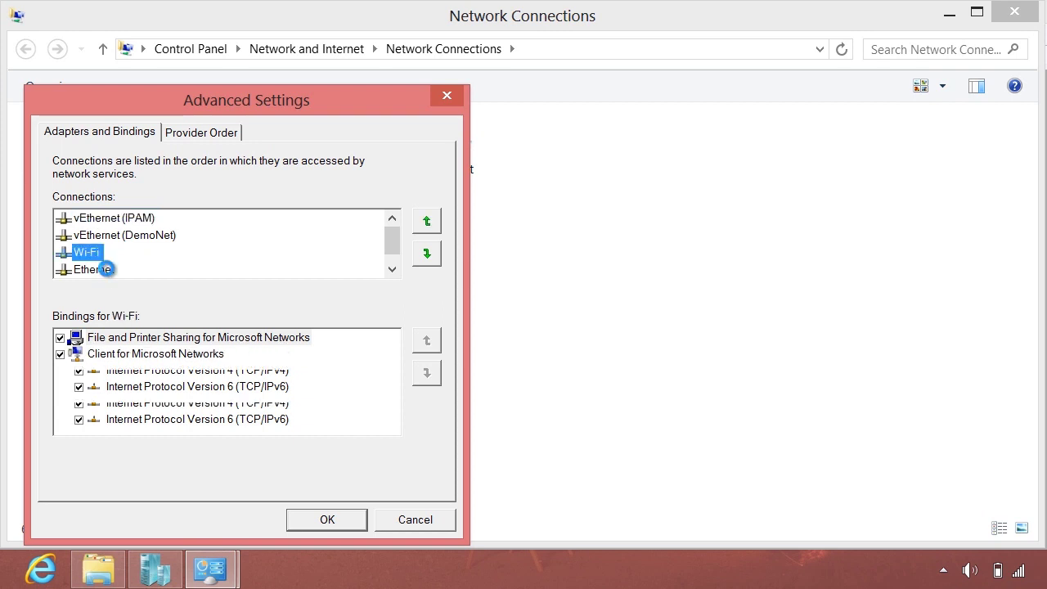
{"action": "left_click", "coordinate": [108, 272]}
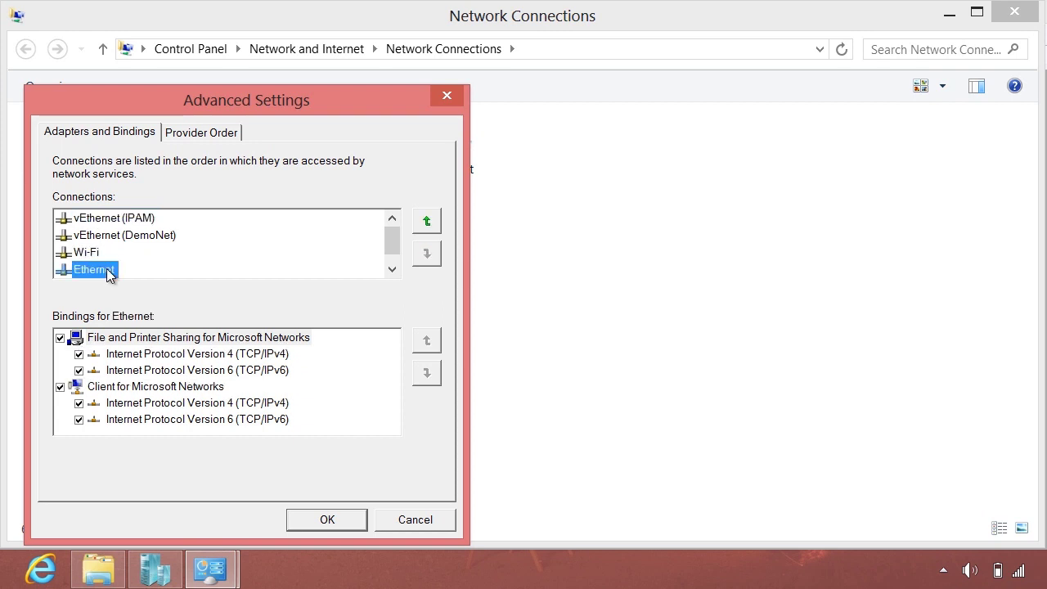
{"action": "left_click", "coordinate": [119, 219]}
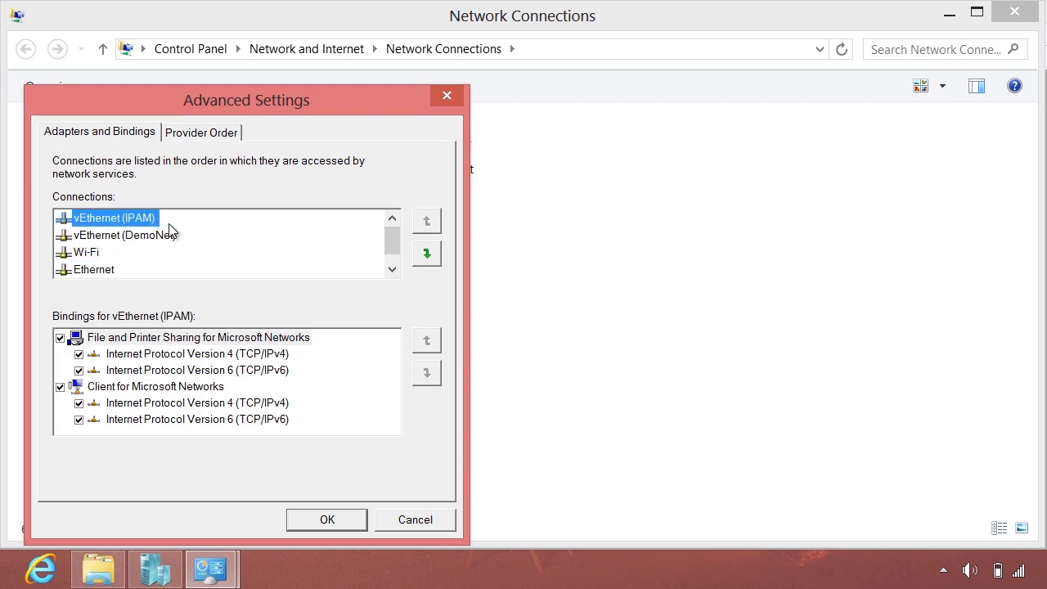
{"action": "left_click", "coordinate": [426, 256]}
{"action": "left_click", "coordinate": [426, 256]}
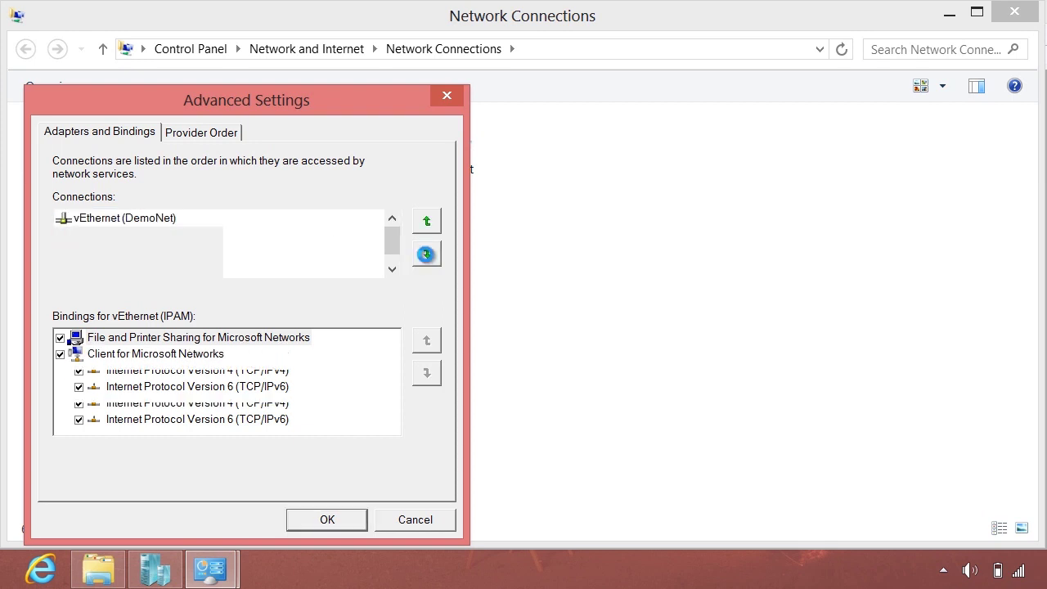
{"action": "left_click", "coordinate": [426, 256]}
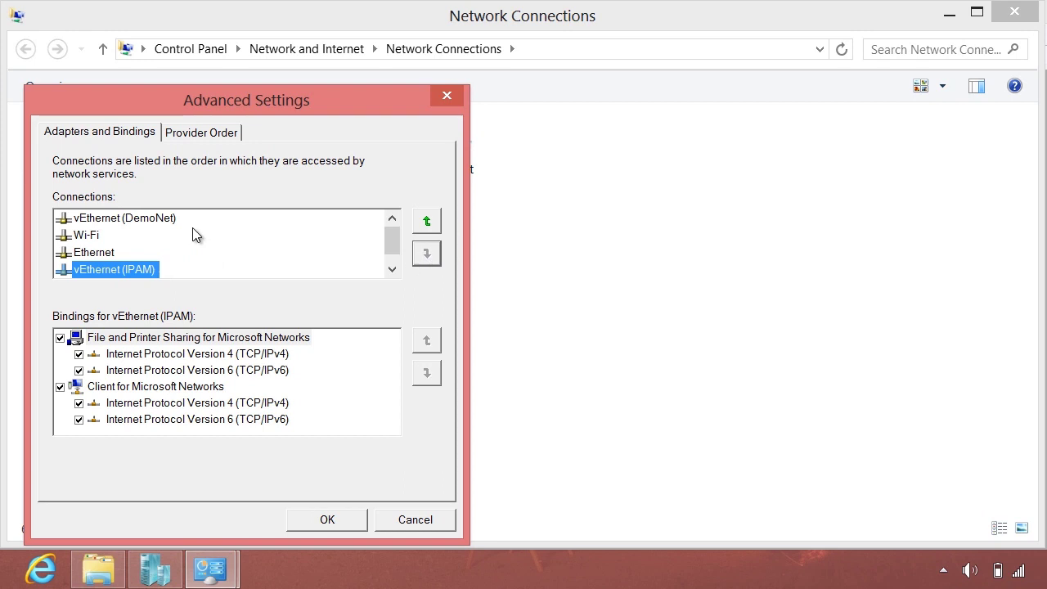
- Move vEthernet (DemoNet) directly below Ethernet in the connection order, save the settings and minimize the open windows
{"action": "left_click", "coordinate": [156, 221]}
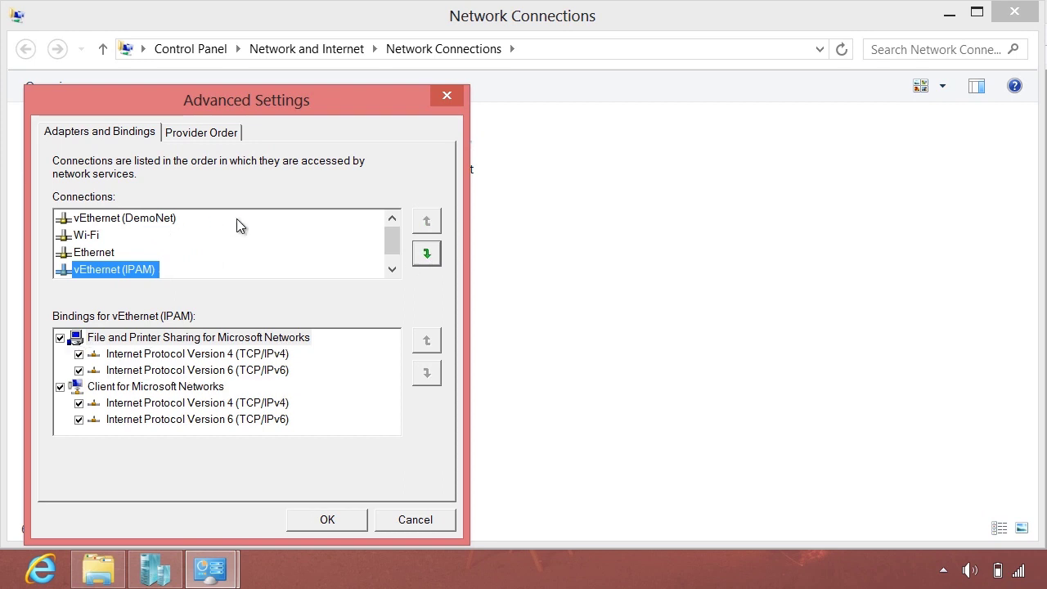
{"action": "left_click", "coordinate": [426, 254]}
{"action": "left_click", "coordinate": [427, 253]}
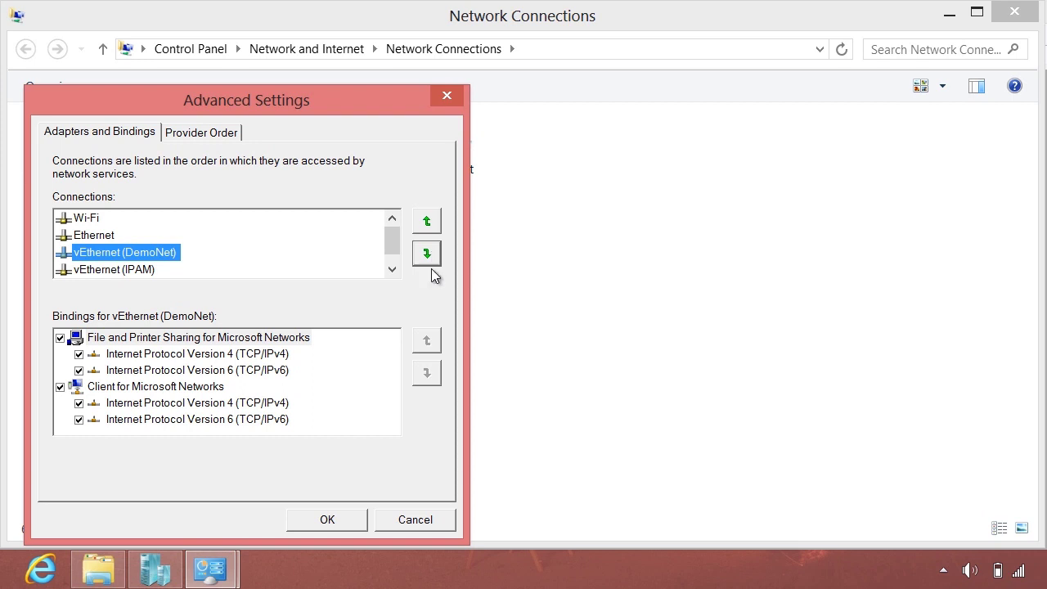
{"action": "left_click", "coordinate": [332, 520]}
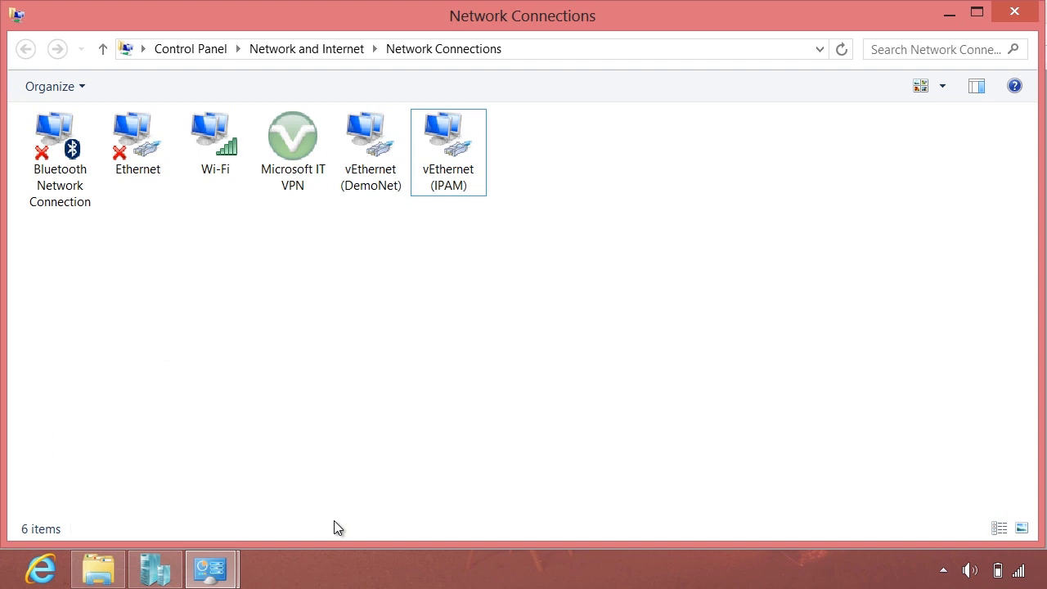
{"action": "left_click", "coordinate": [949, 13]}
{"action": "left_click", "coordinate": [950, 13]}
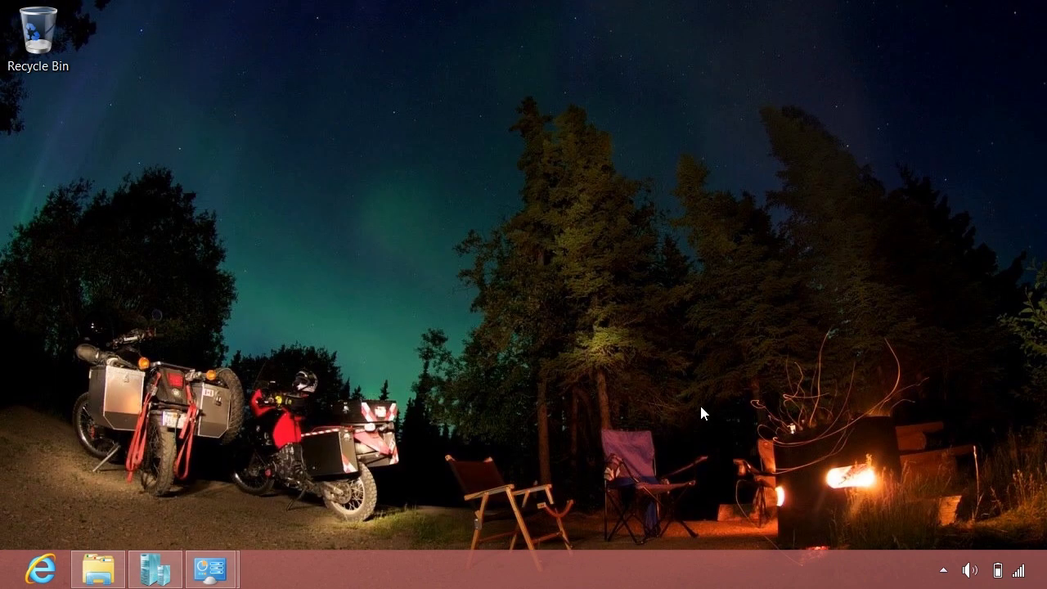